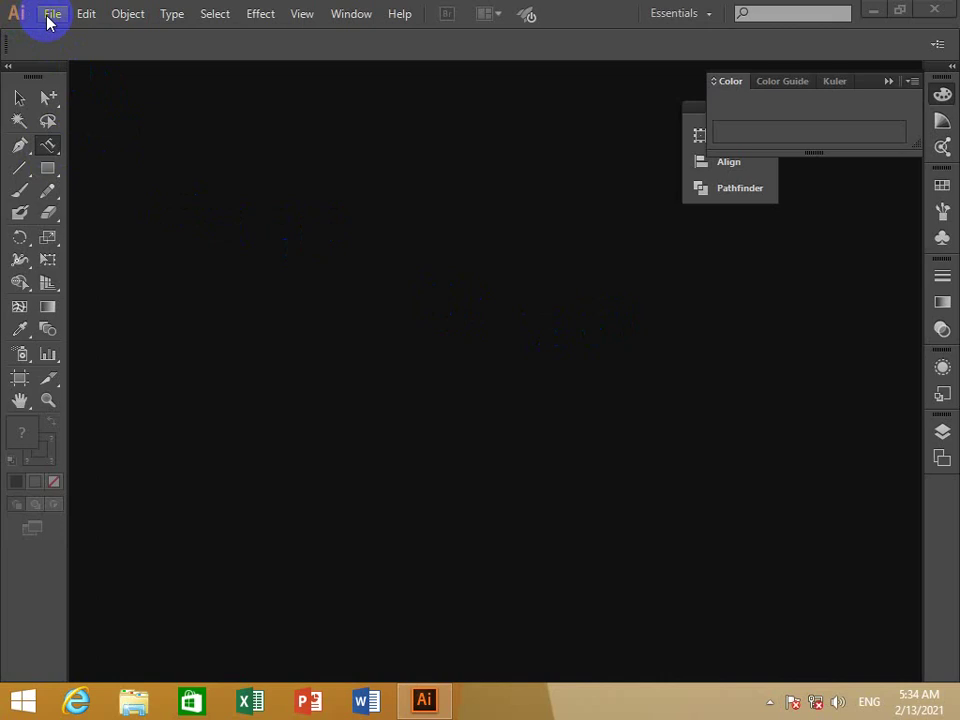
Open the New Document dialog from the File menu and move it toward the upper left.
left_click(50, 16)
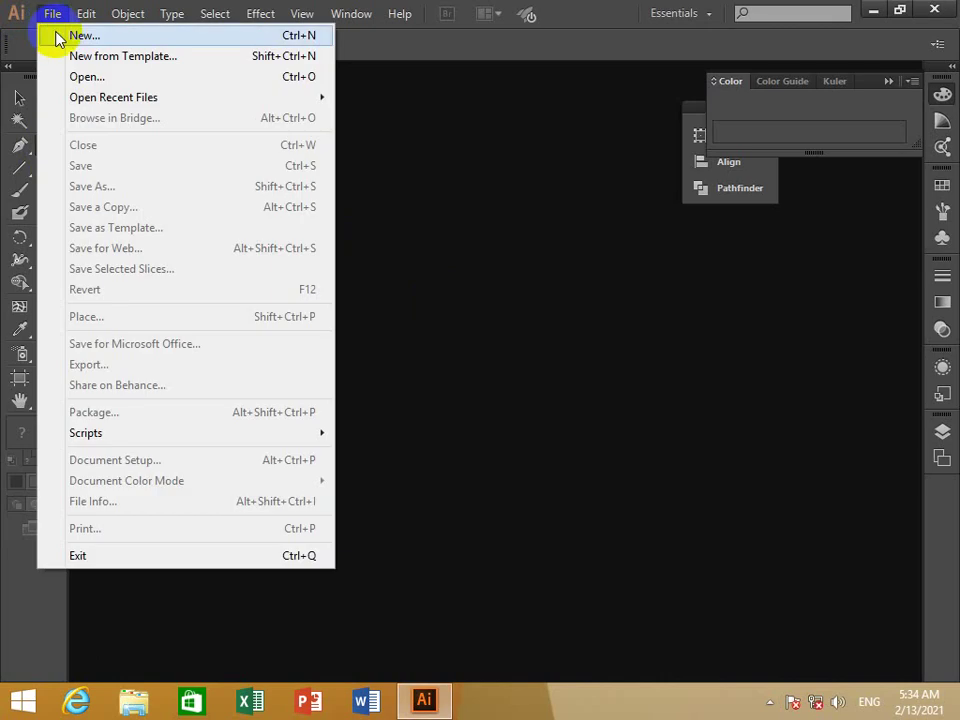
left_click(57, 37)
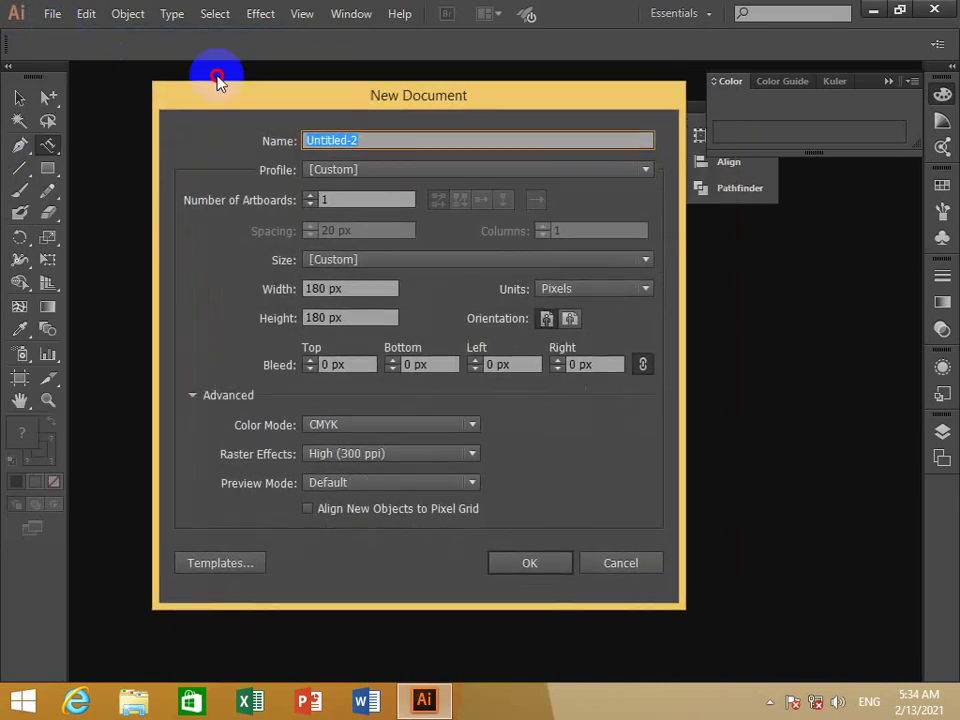
left_click_drag(218, 80, 126, 40)
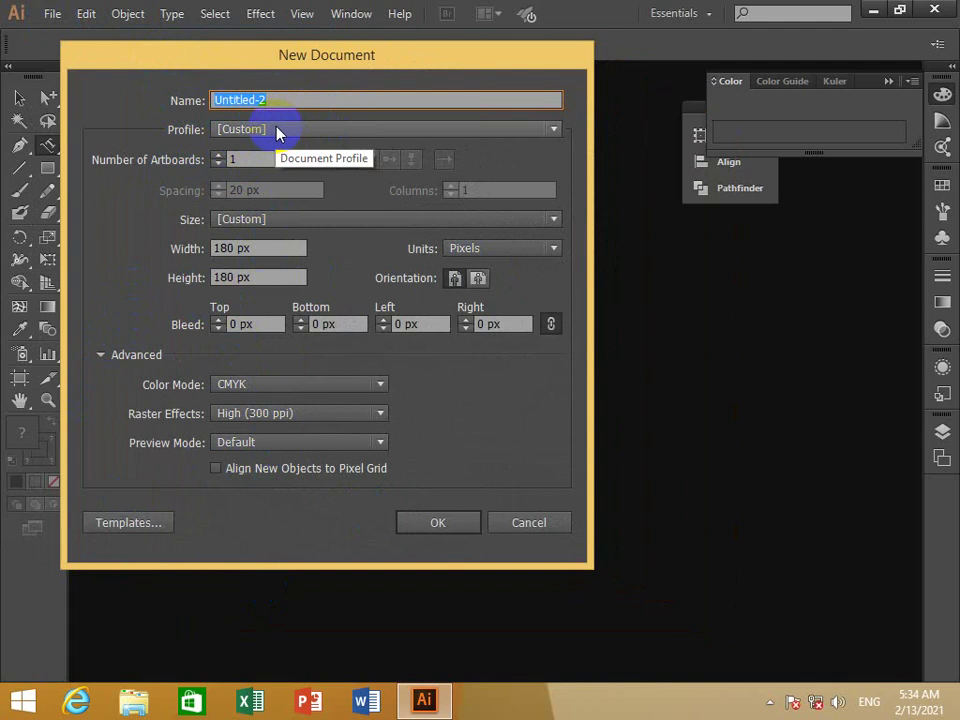
Review the Profile list and the 180 px width, then bring up the Units choices.
left_click(280, 131)
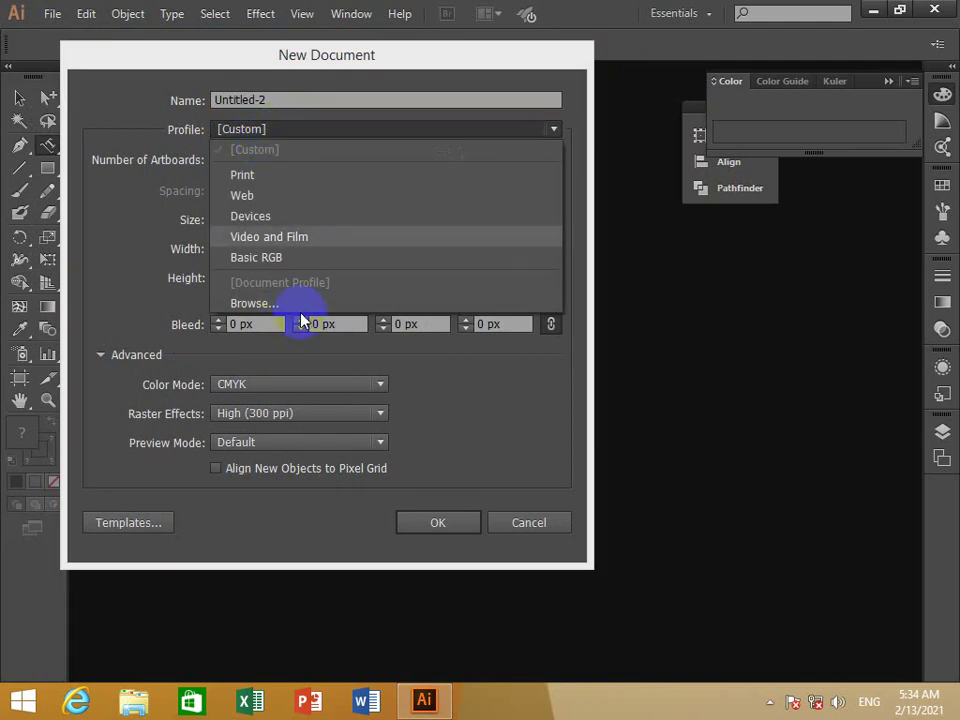
left_click(401, 379)
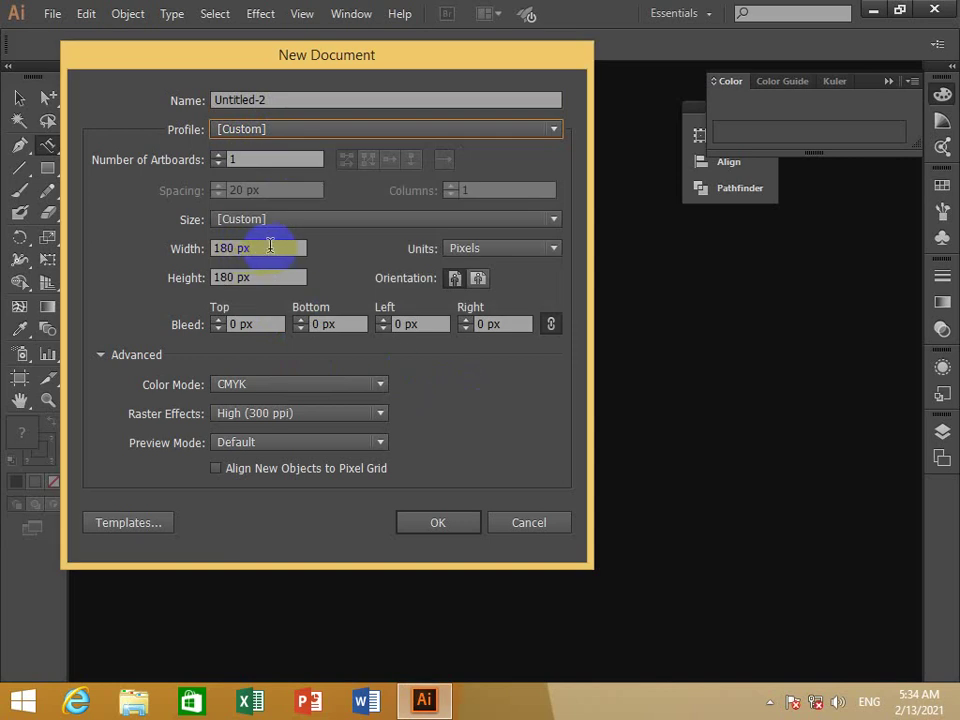
mouse_move(250, 248)
left_mouse_down()
mouse_move(214, 248)
mouse_move(208, 279)
left_mouse_up()
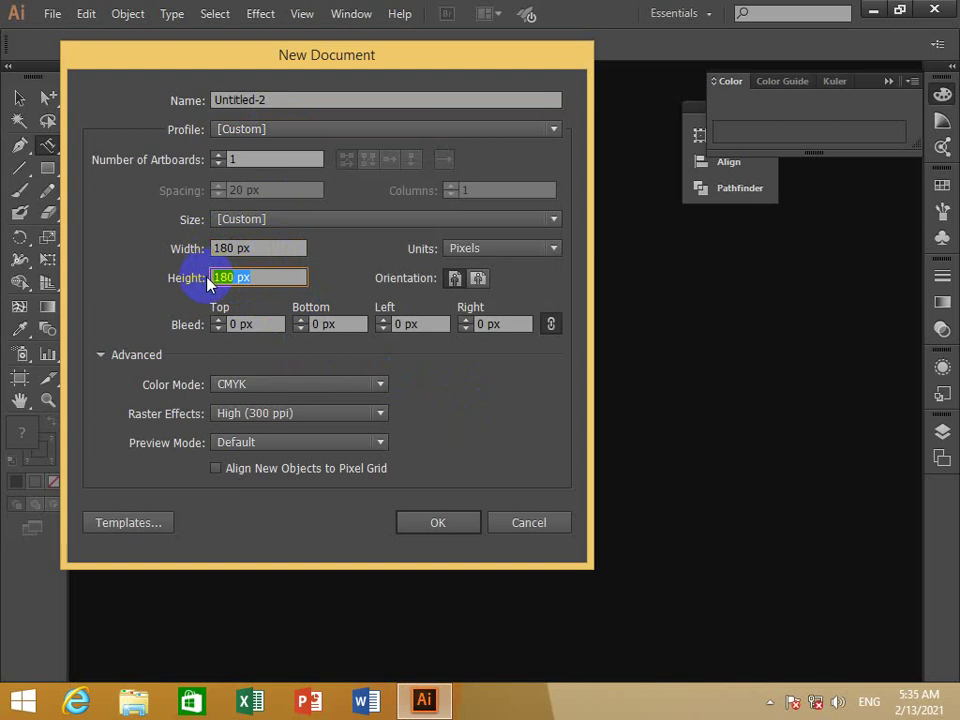
left_click(480, 253)
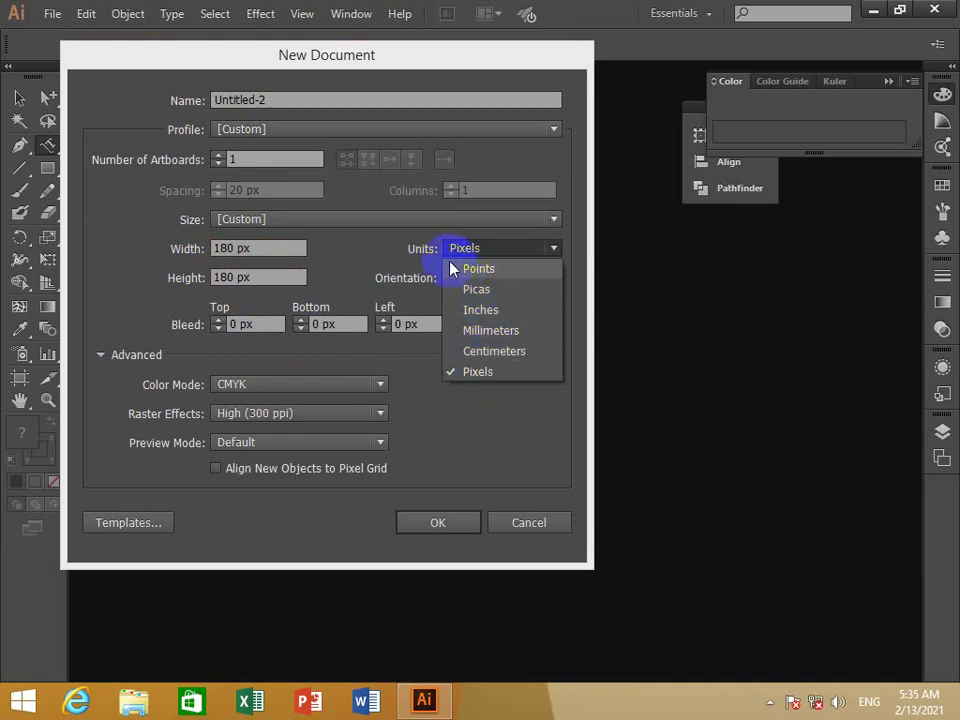
left_click(399, 264)
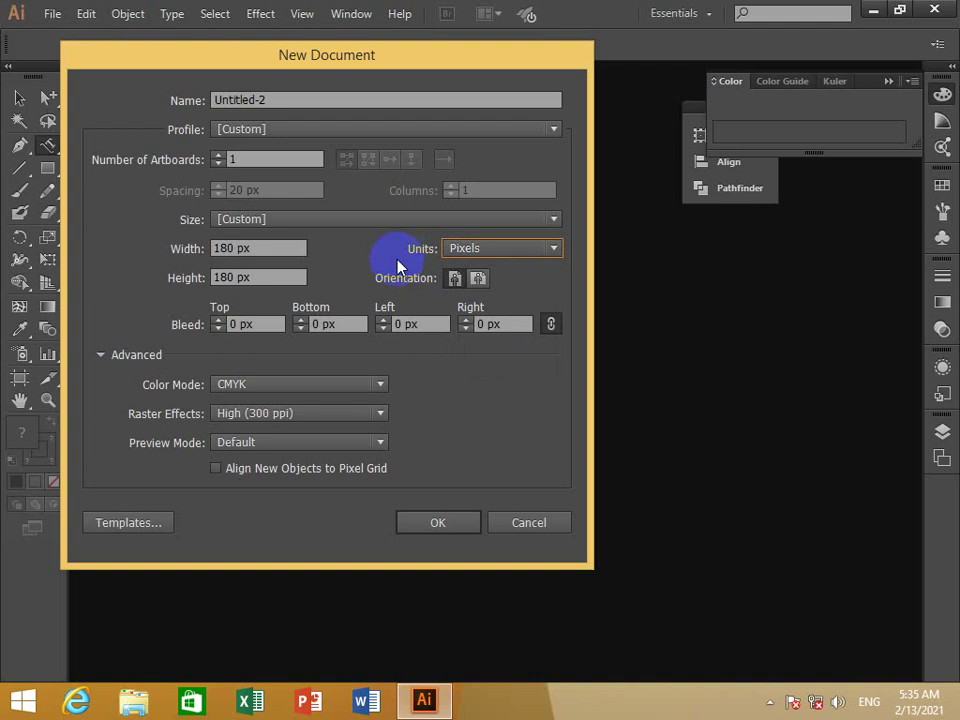
left_click(489, 256)
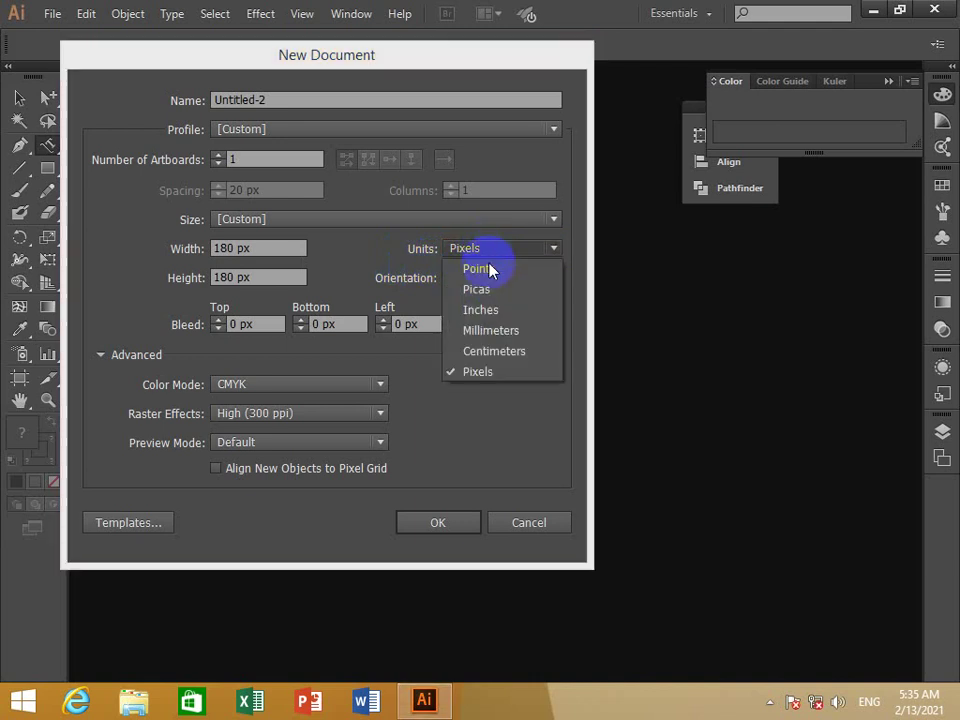
left_click(497, 332)
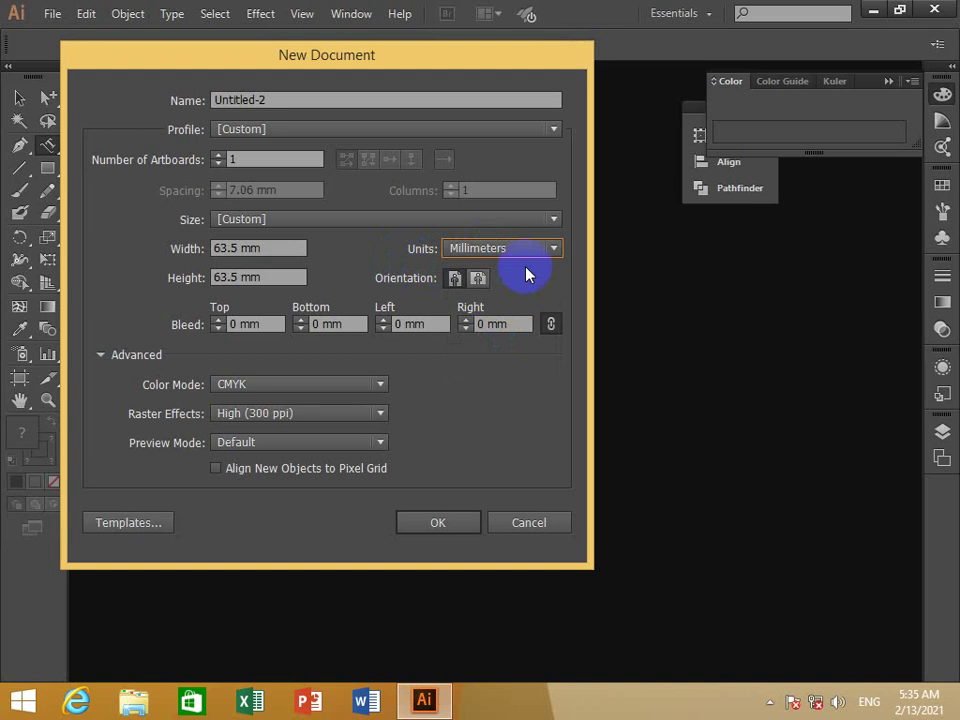
left_click(532, 250)
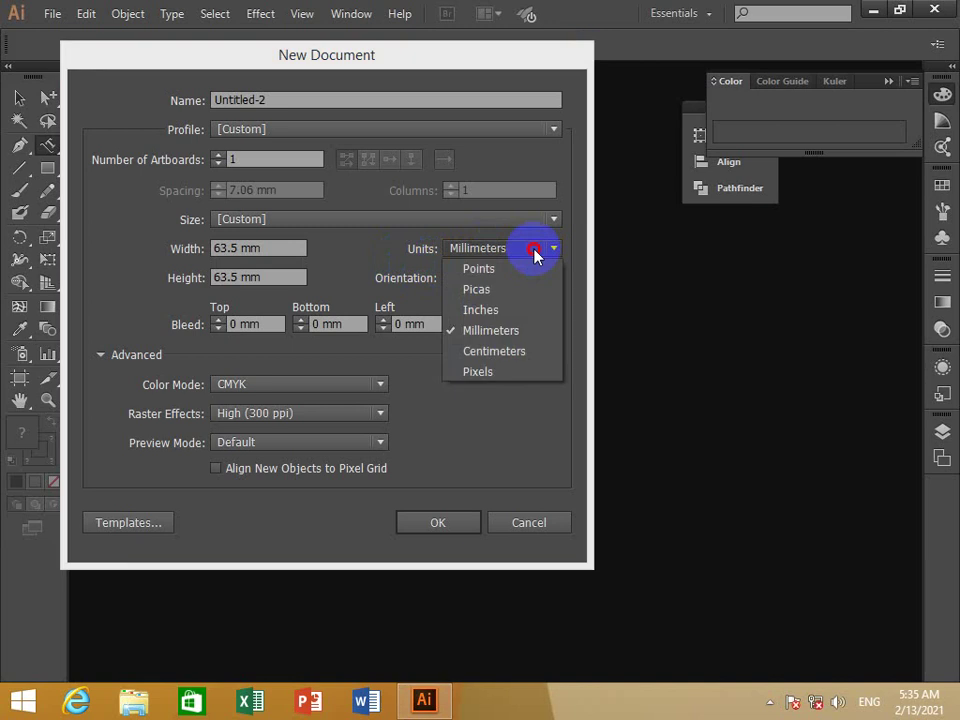
left_click(497, 358)
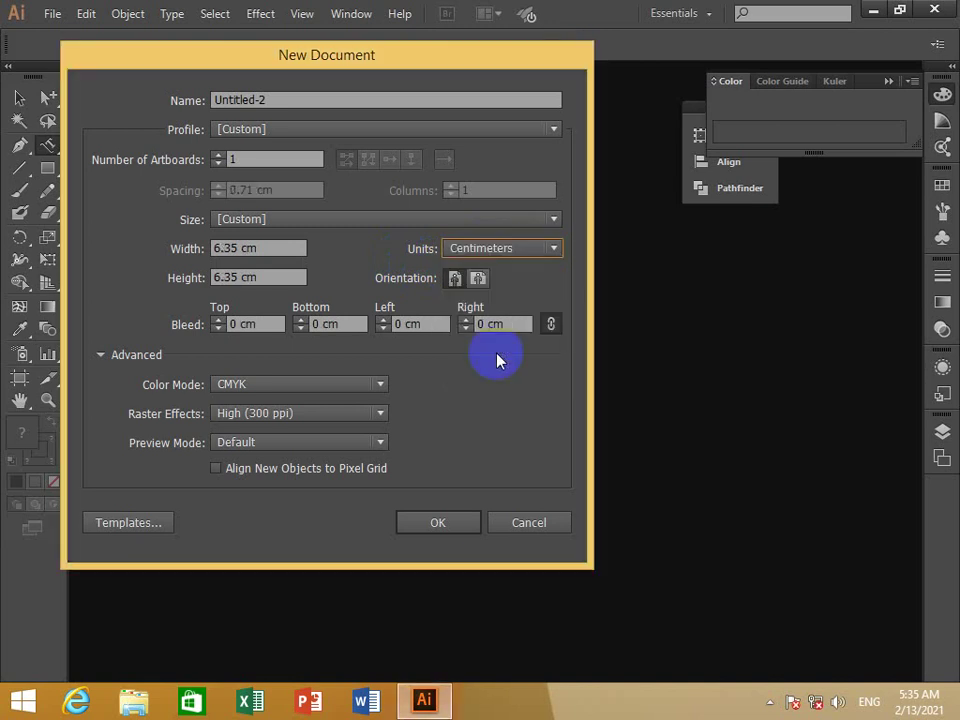
left_click(521, 255)
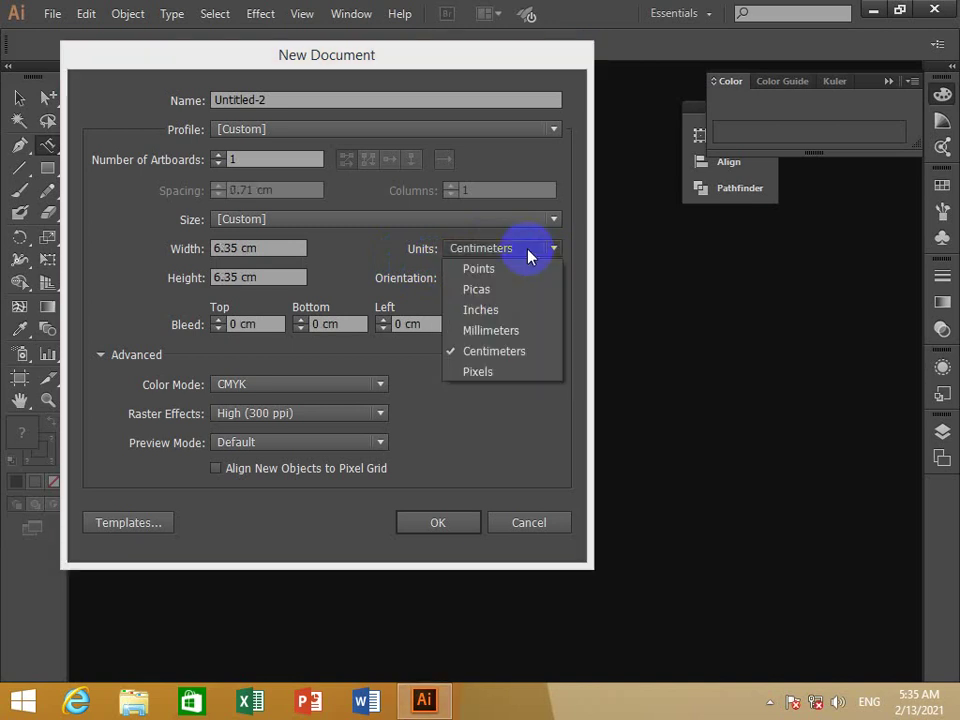
left_click(482, 373)
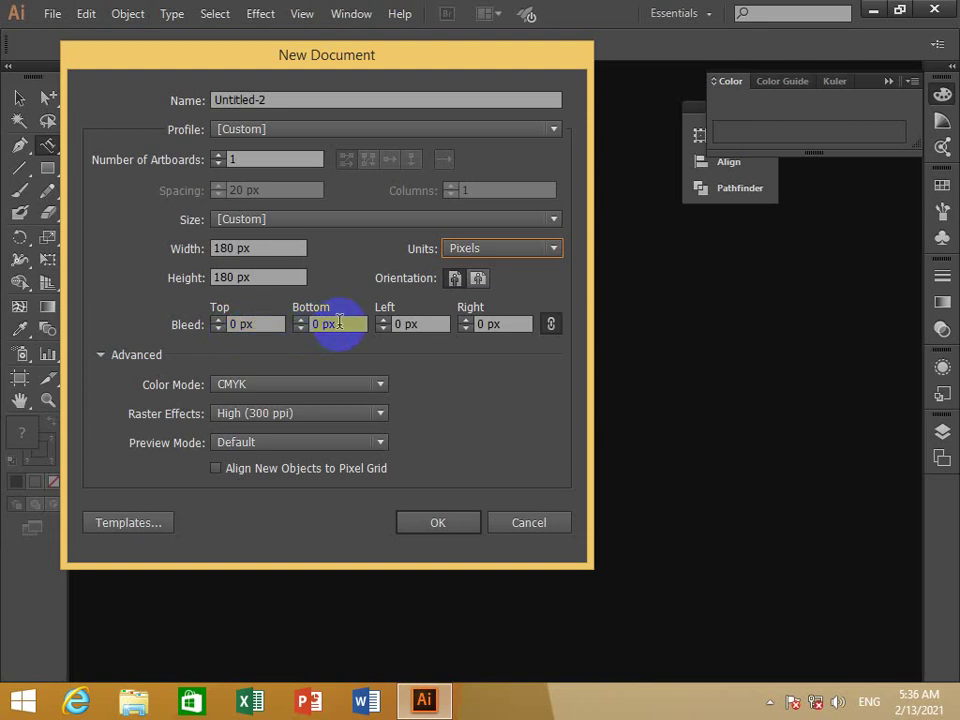
Leave the Bottom, Left and Right bleed values at 0 px.
left_click(313, 326)
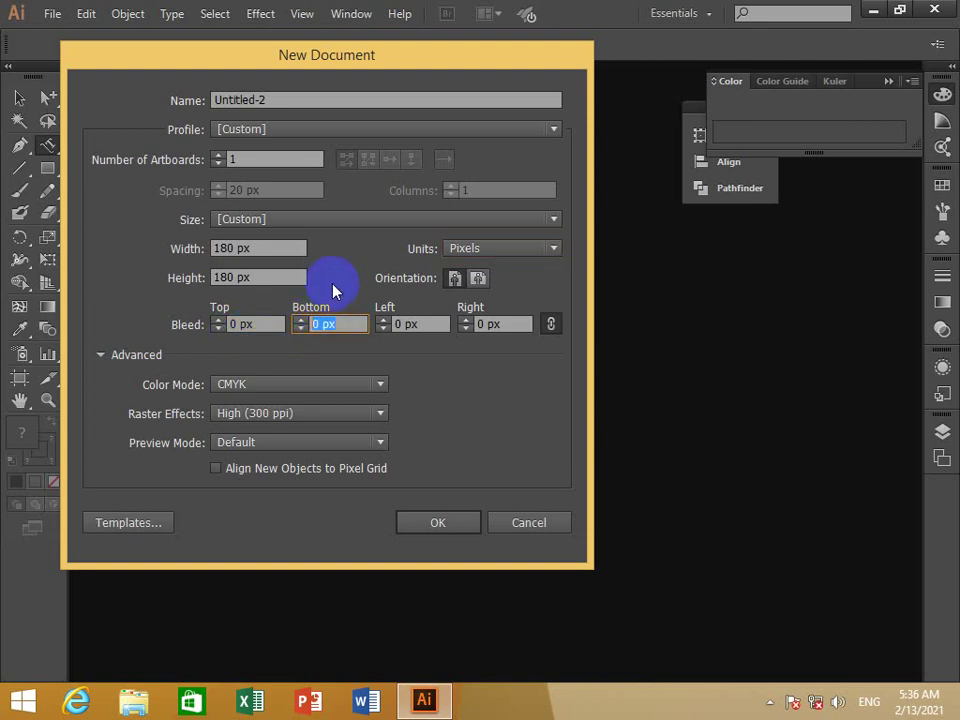
left_click(391, 325)
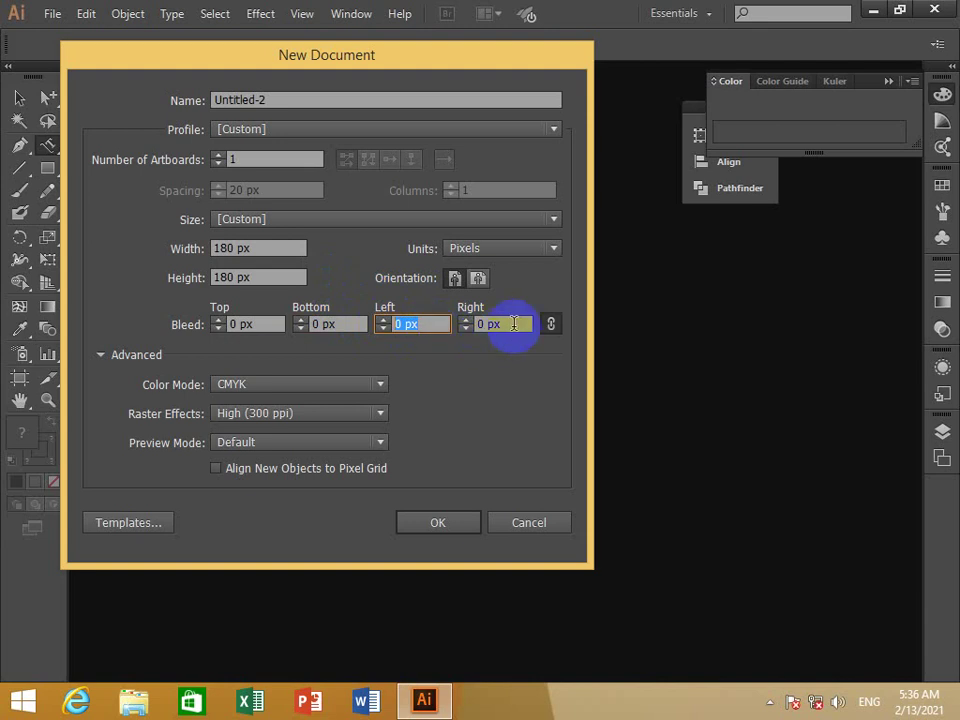
left_click(503, 324)
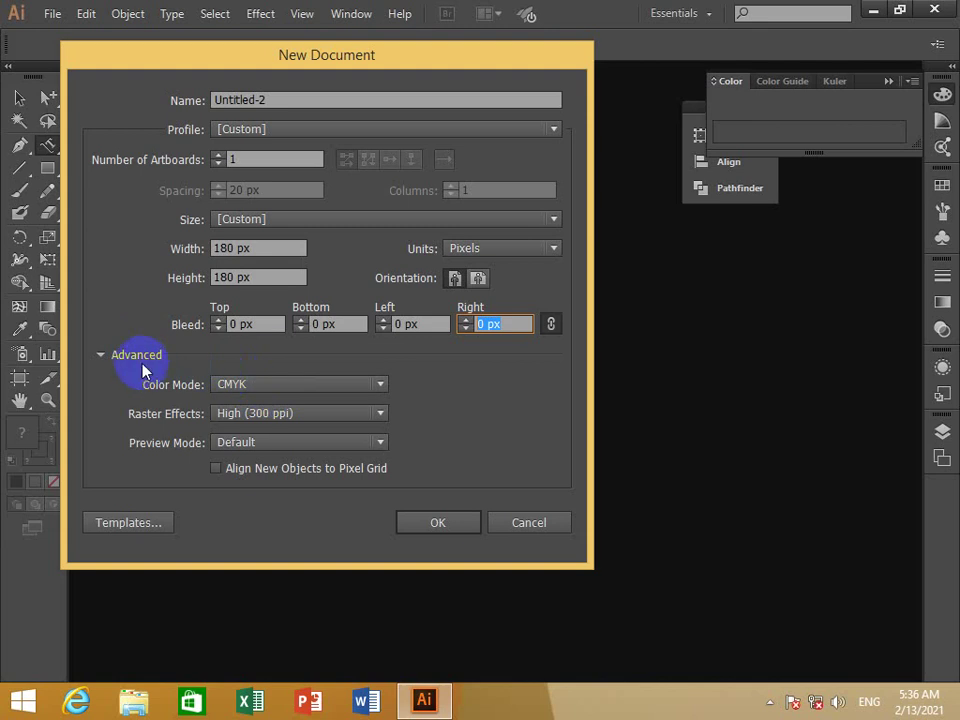
Collapse and re-expand the Advanced options, keeping Color Mode at CMYK.
left_click(100, 358)
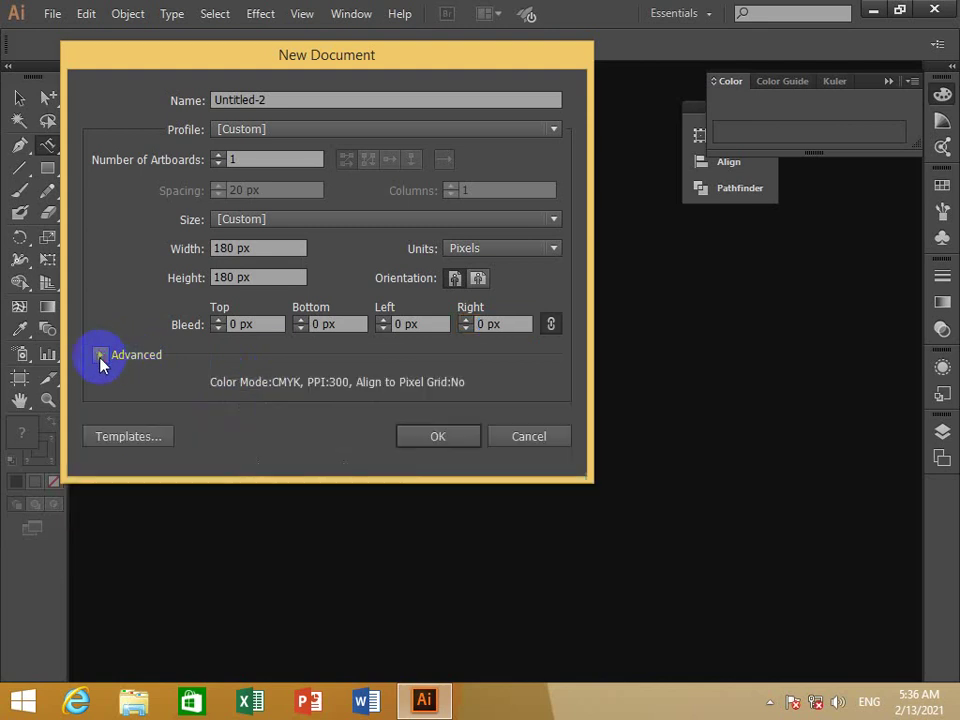
left_click(100, 358)
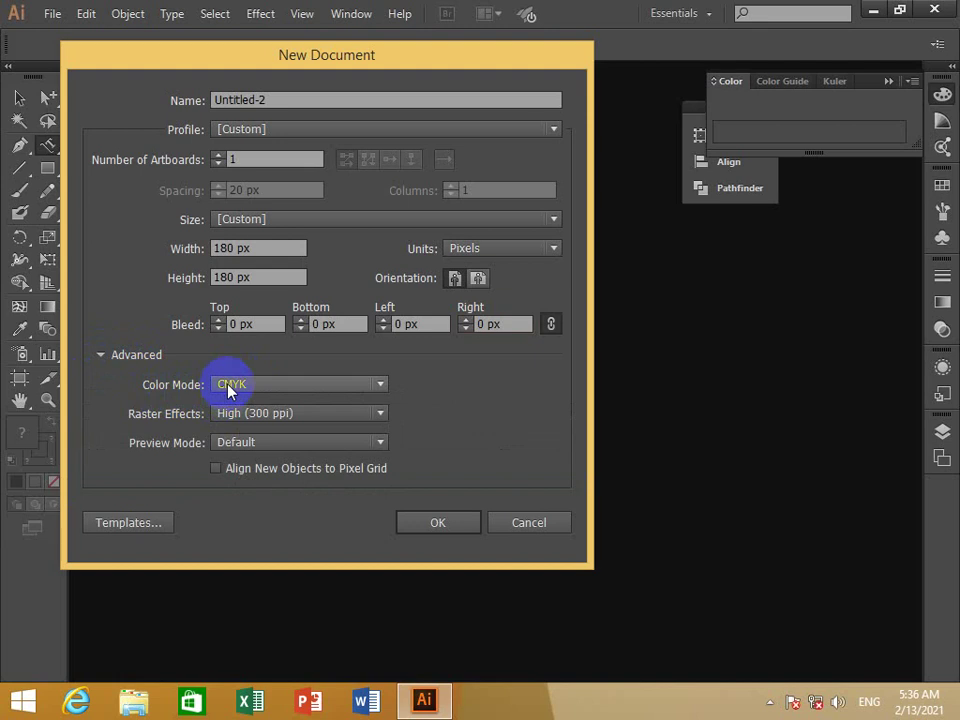
left_click(228, 388)
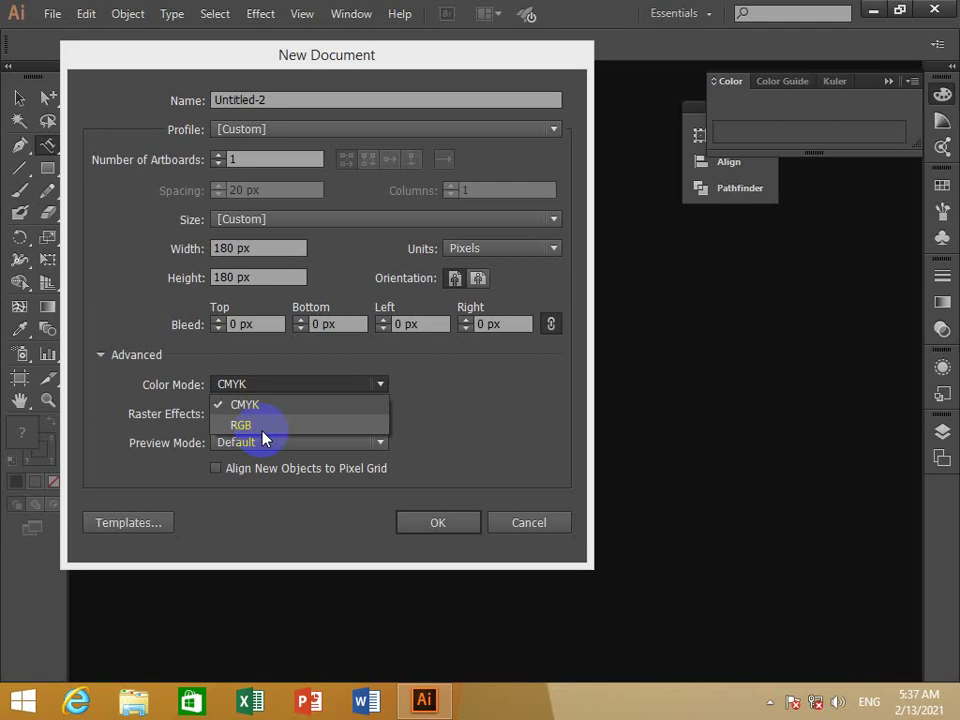
left_click(447, 413)
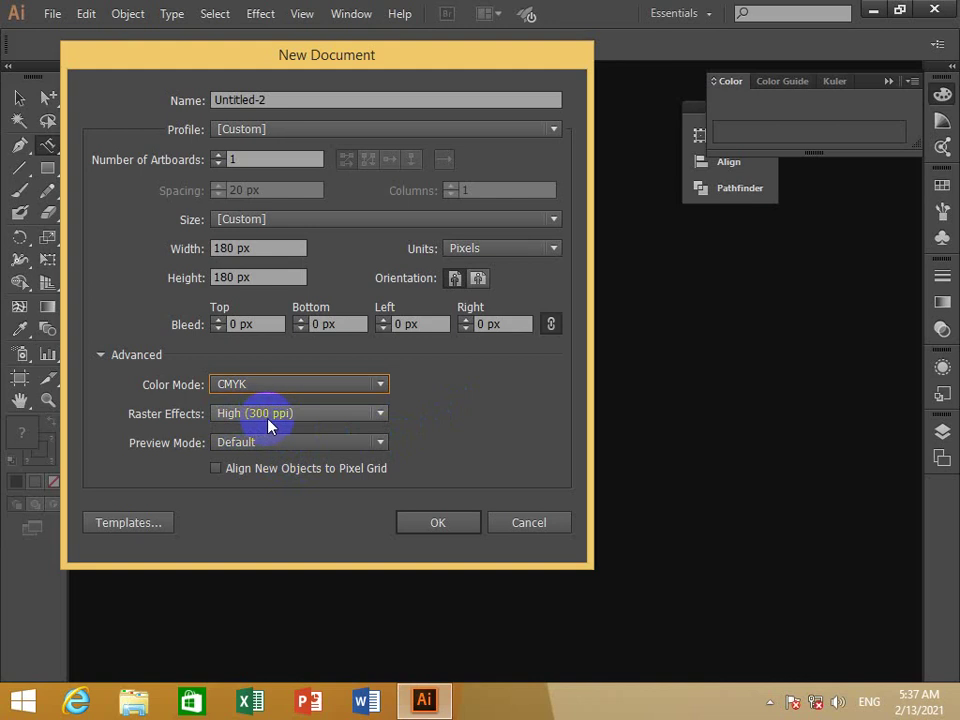
Keep Raster Effects at High (300 ppi) and Preview Mode at Default.
left_click(268, 418)
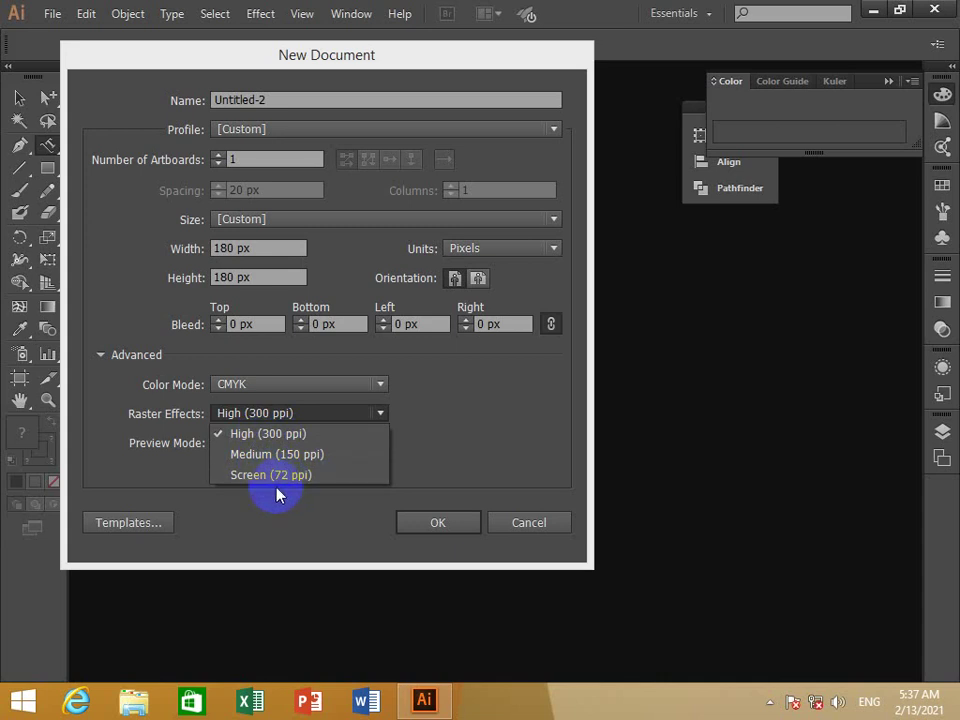
left_click(277, 492)
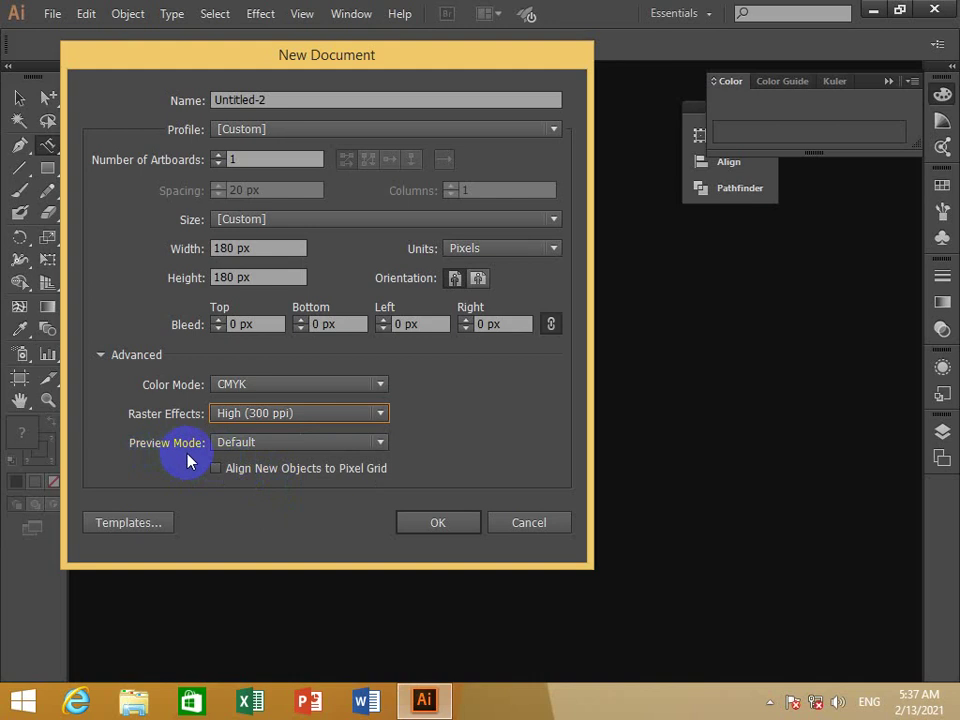
left_click(248, 446)
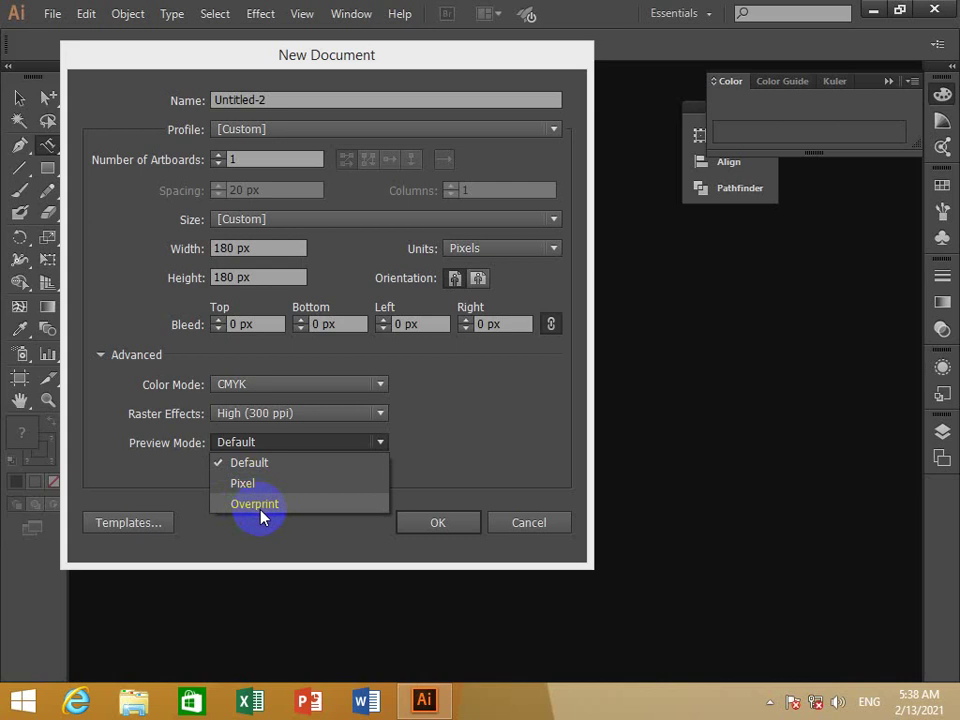
left_click(152, 492)
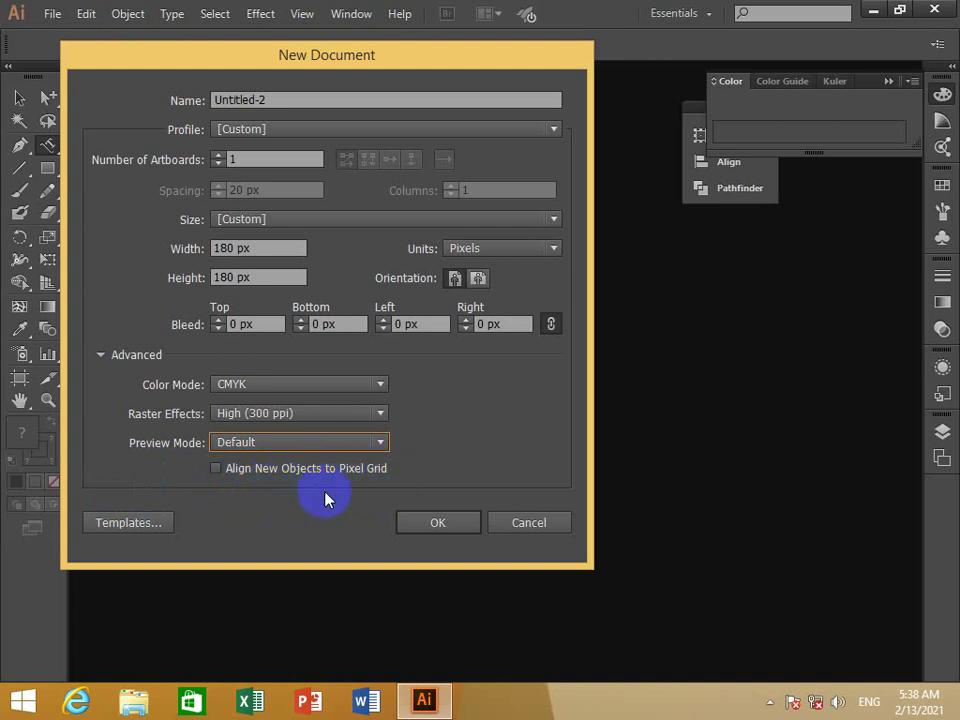
left_click(155, 522)
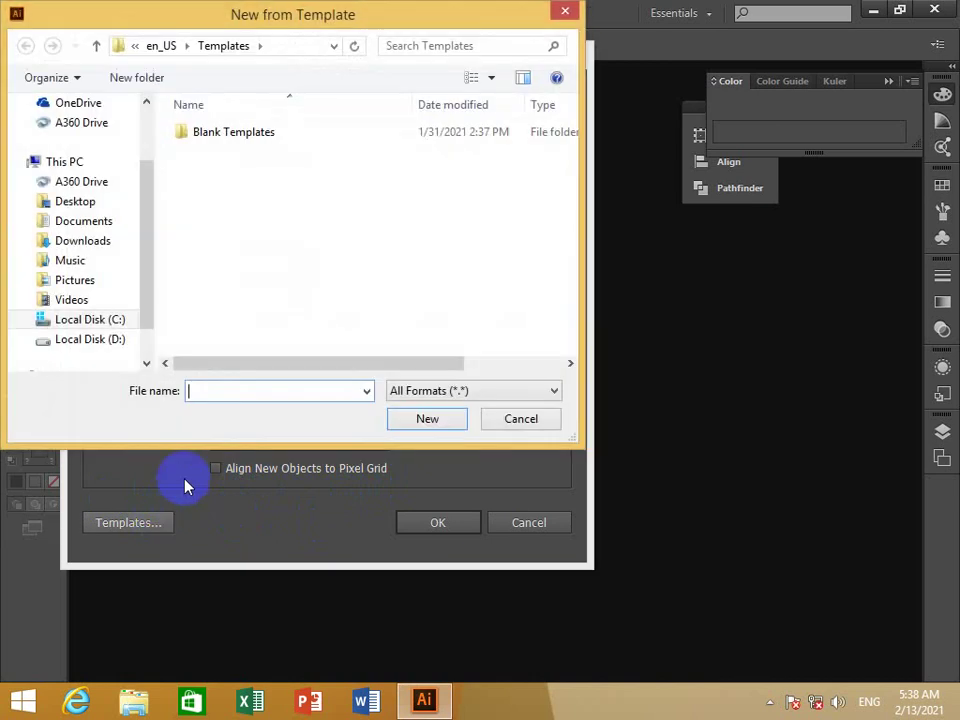
left_click(142, 318)
left_click_drag(142, 318, 149, 253)
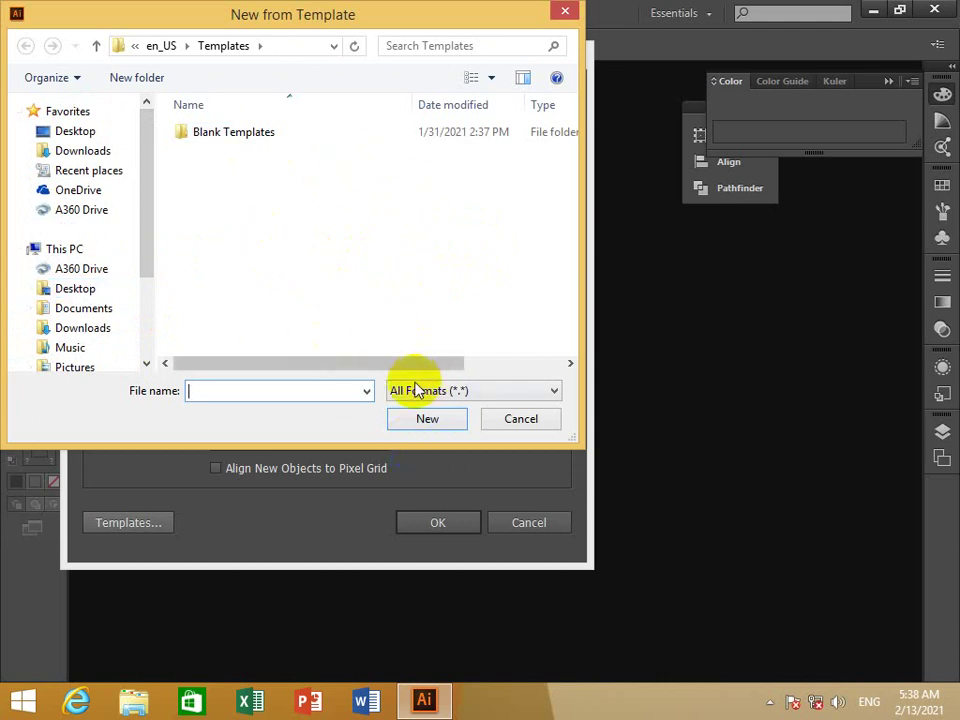
left_click(521, 419)
left_click(285, 247)
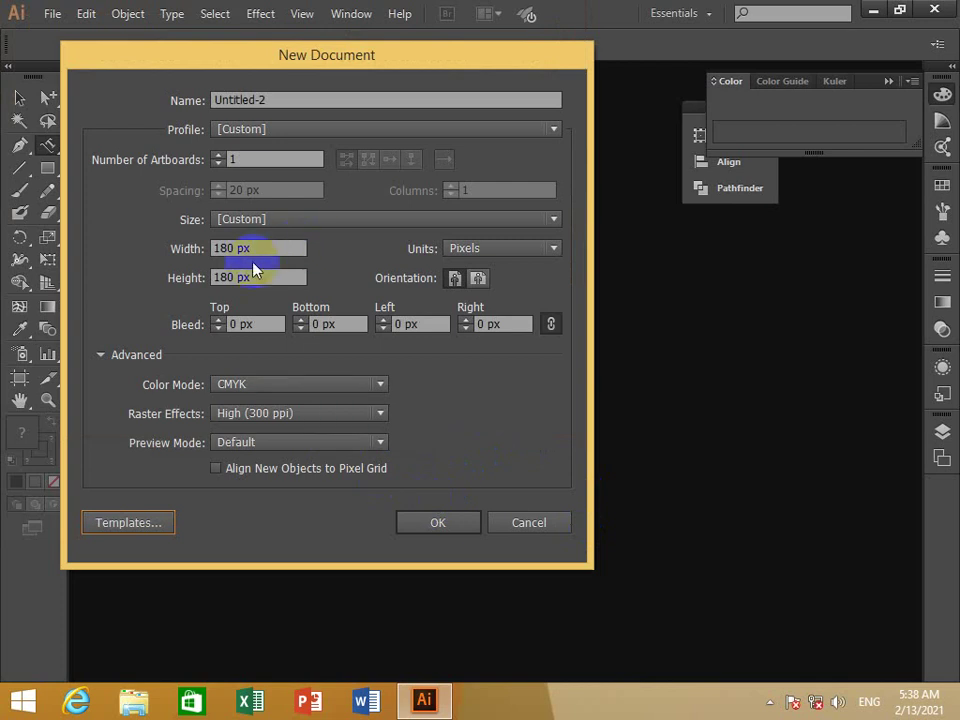
Try the Letter and Legal sizes, ending on Tabloid at 792 × 1224 px.
left_click(294, 224)
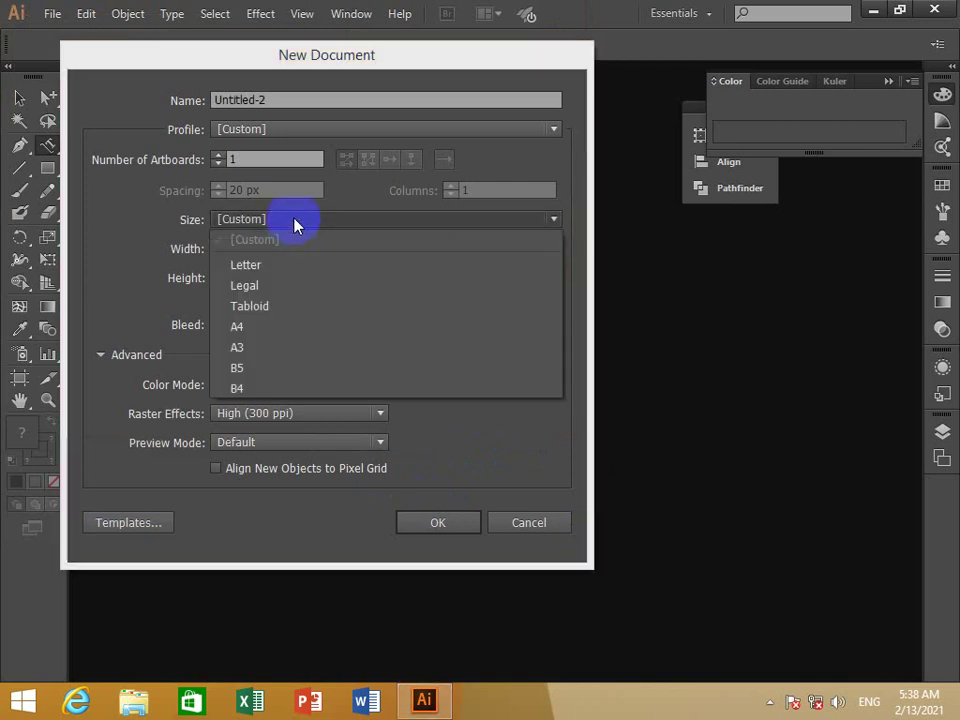
left_click(268, 266)
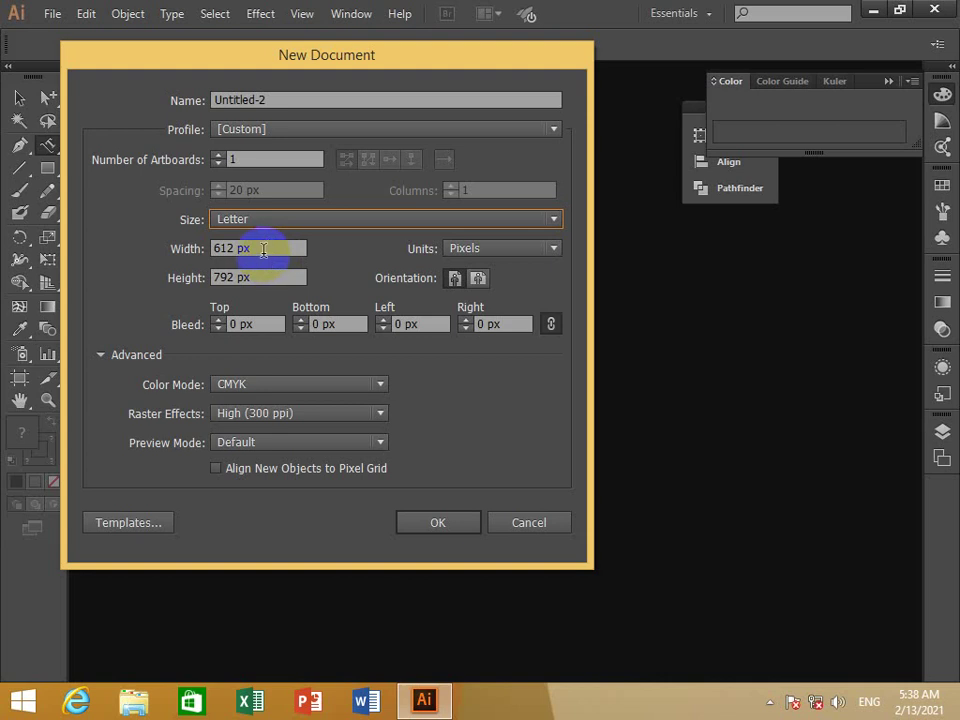
left_click(271, 280)
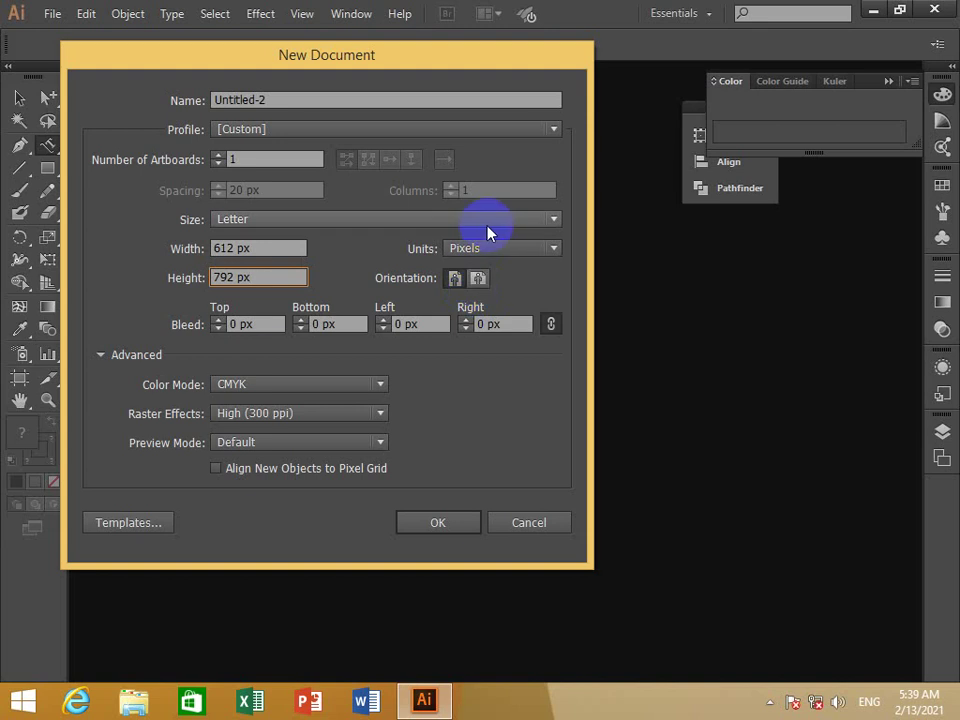
left_click(489, 221)
left_click(429, 285)
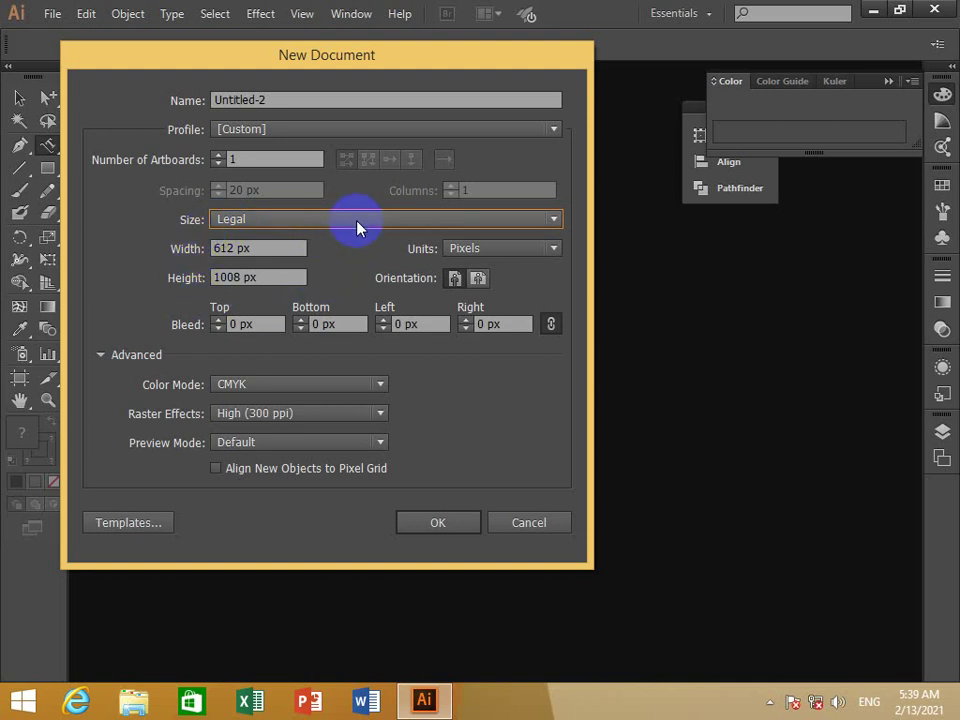
left_click(358, 227)
left_click(321, 306)
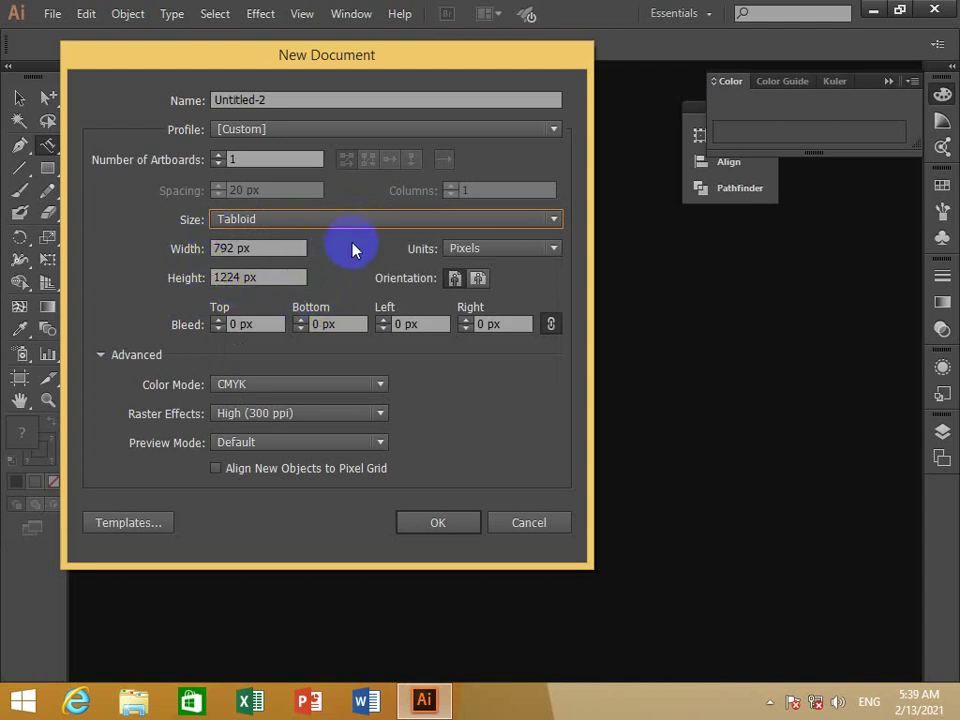
Compare the A4, A3 and B5 page size presets and their width values.
left_click(375, 221)
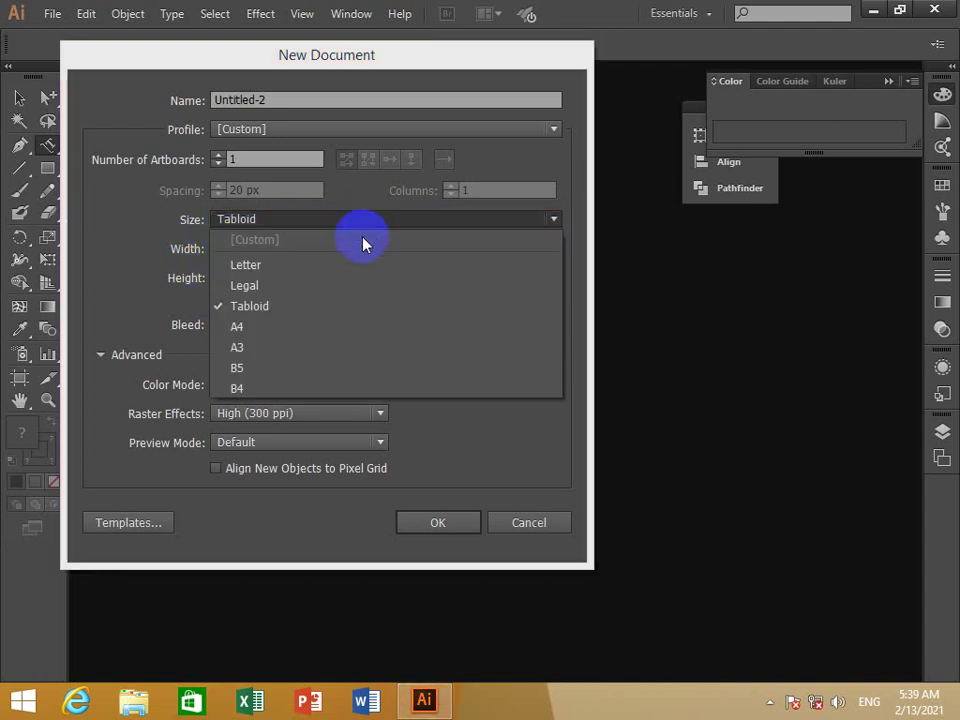
left_click(313, 326)
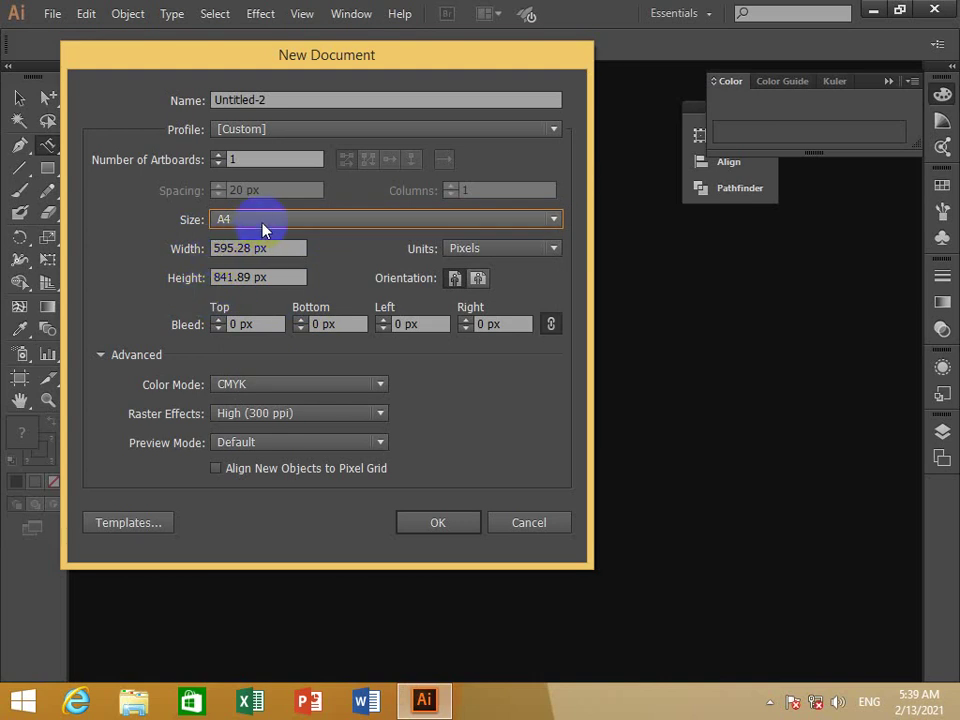
left_click(266, 227)
left_click(250, 347)
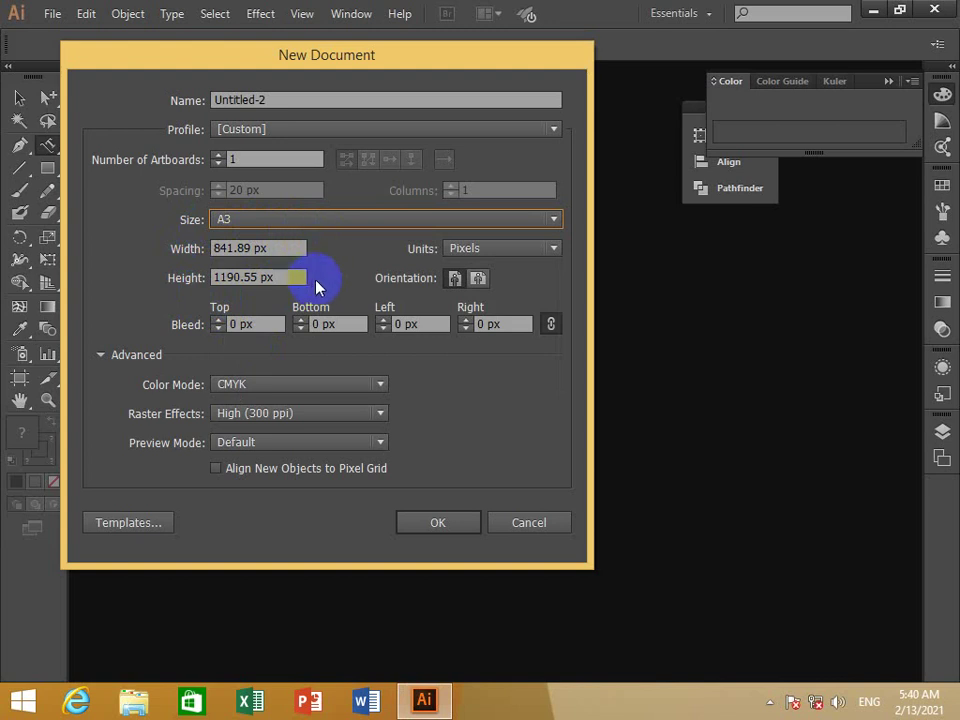
left_click_drag(268, 248, 215, 249)
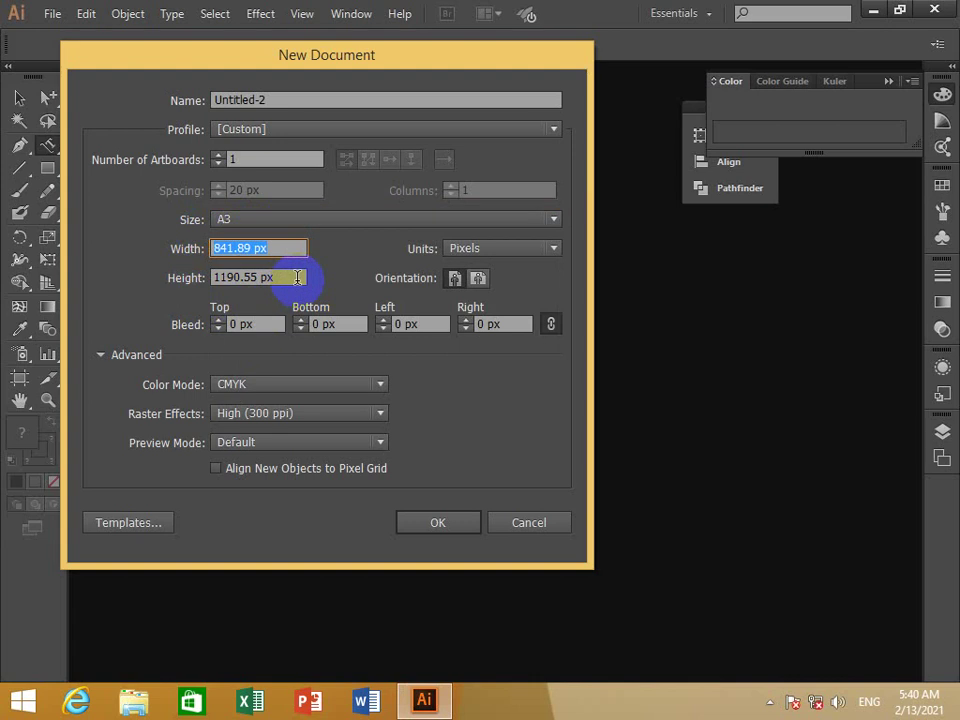
left_click(320, 230)
left_click(273, 367)
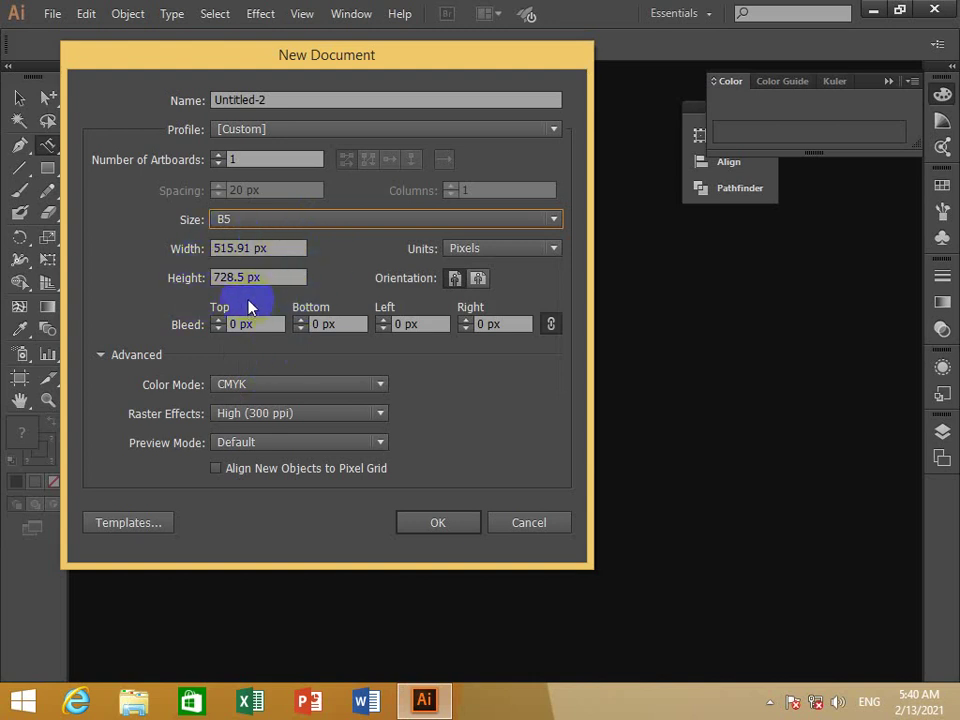
Try B4, then create the document at A4, 595.28 × 841.89 px.
left_click(316, 233)
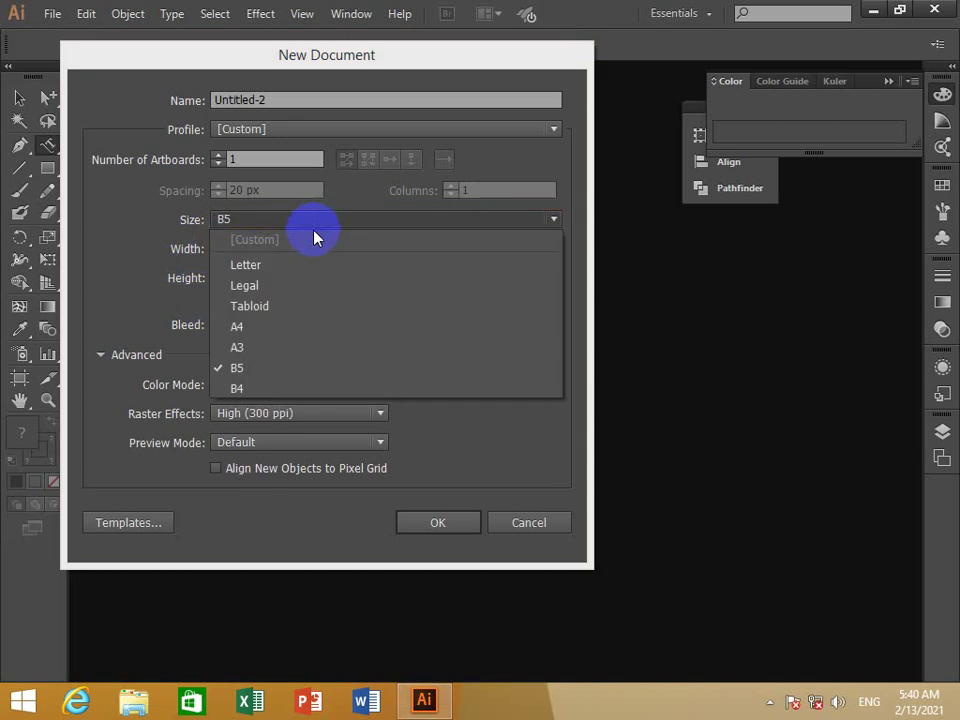
left_click(263, 387)
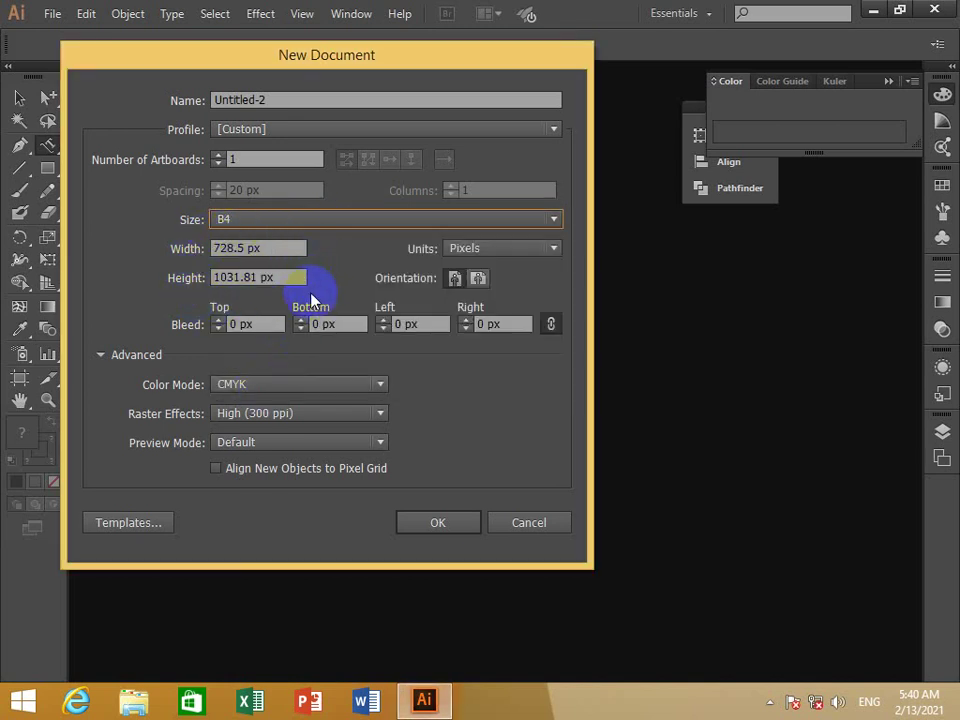
left_click(283, 218)
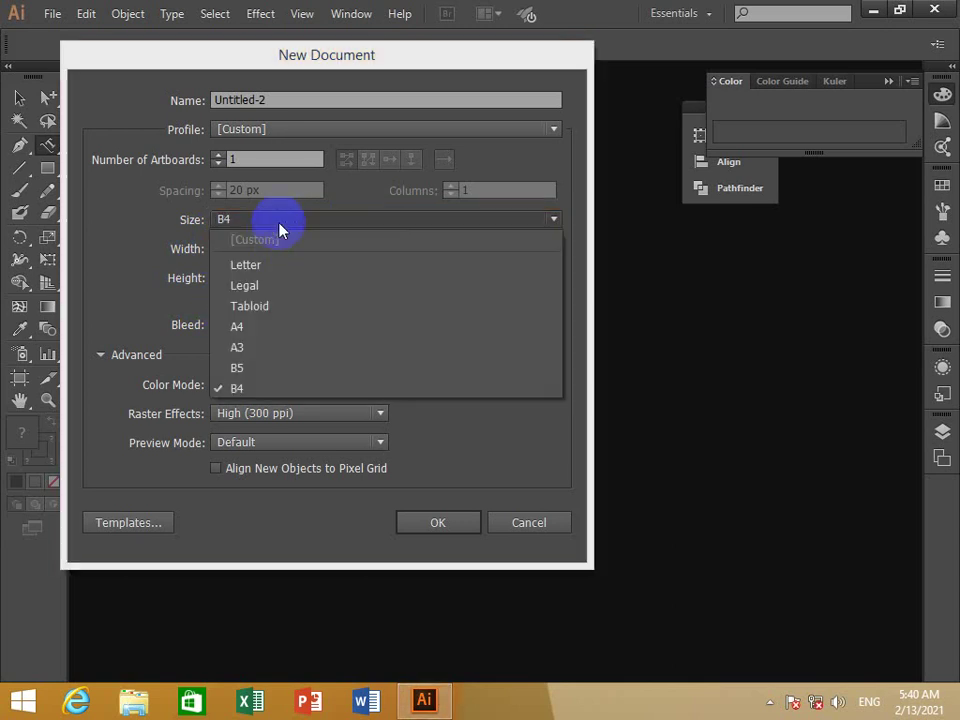
left_click(248, 327)
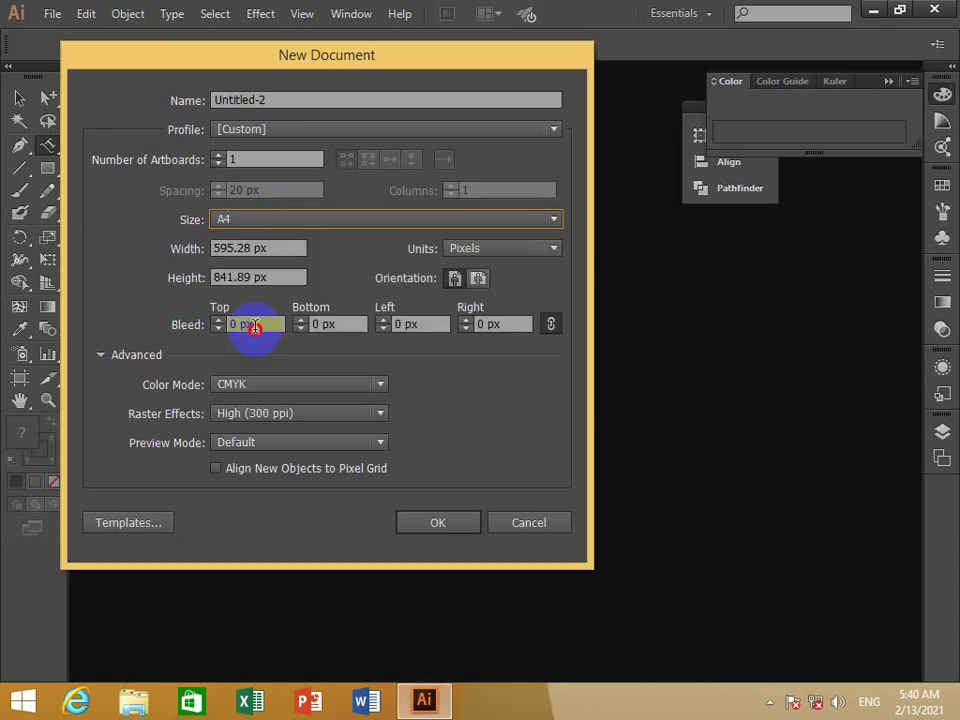
left_click(440, 524)
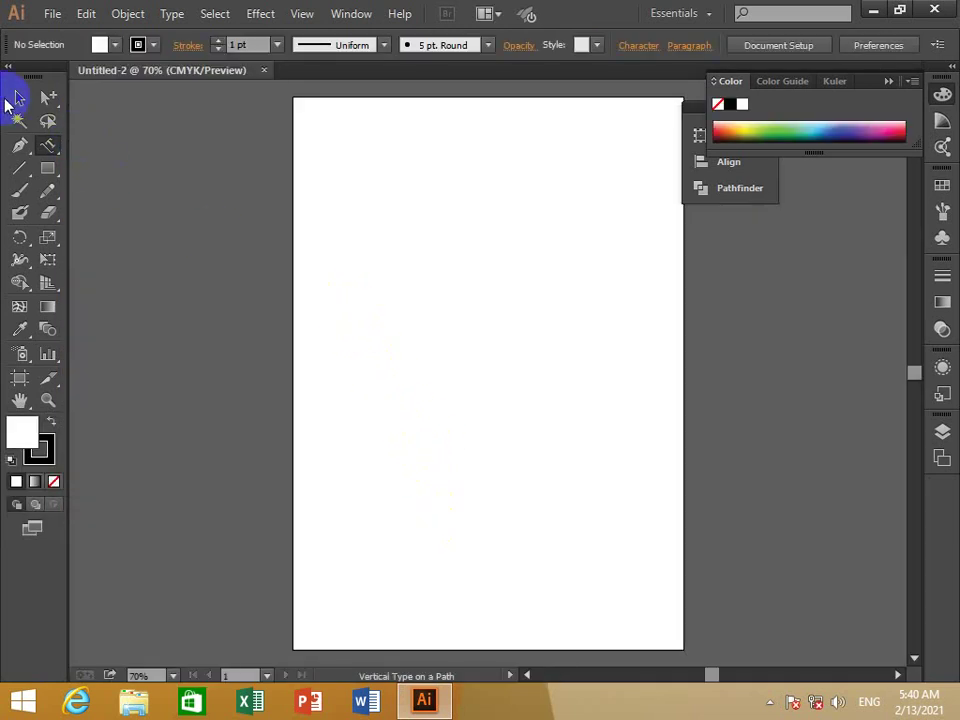
Switch to the Selection tool (V) on the blank A4 document.
left_click(19, 98)
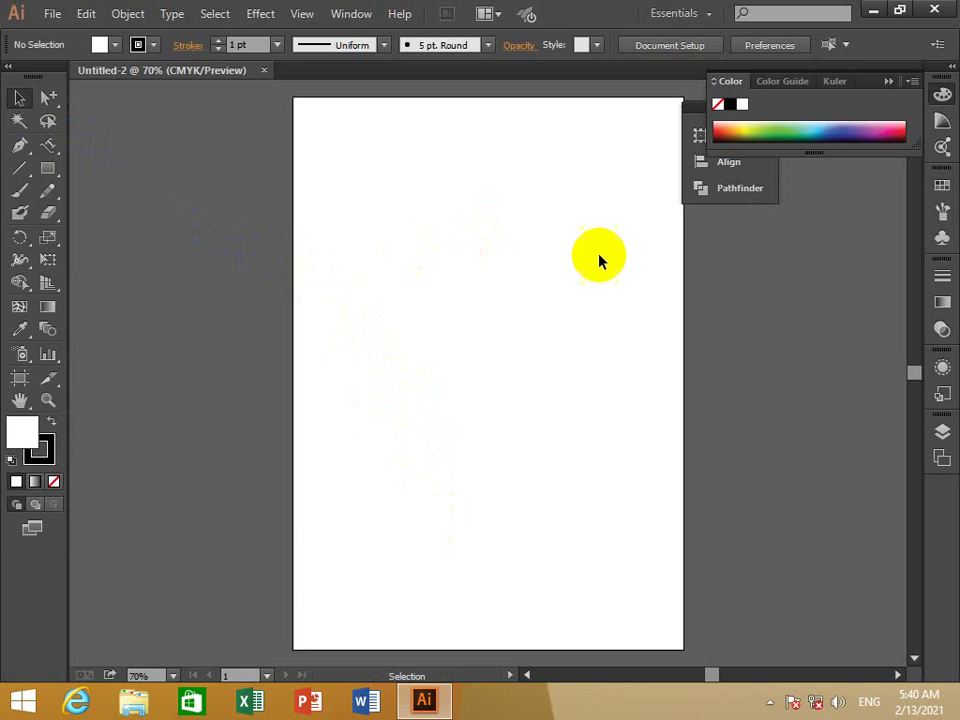